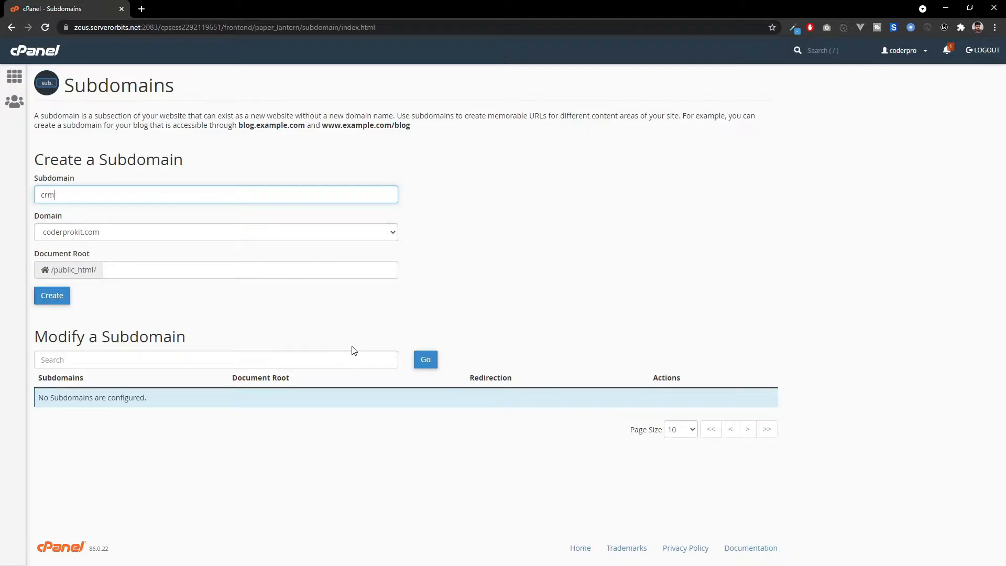
# Create the subdomain crm on coderprokit.com with the document root public_html/crm.
pyautogui.click(197, 281)
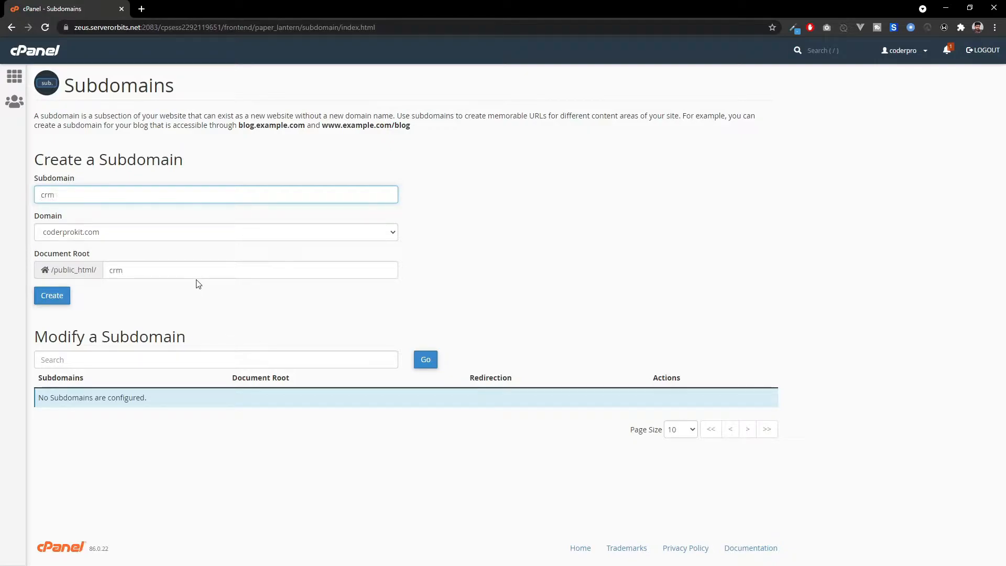
pyautogui.click(57, 300)
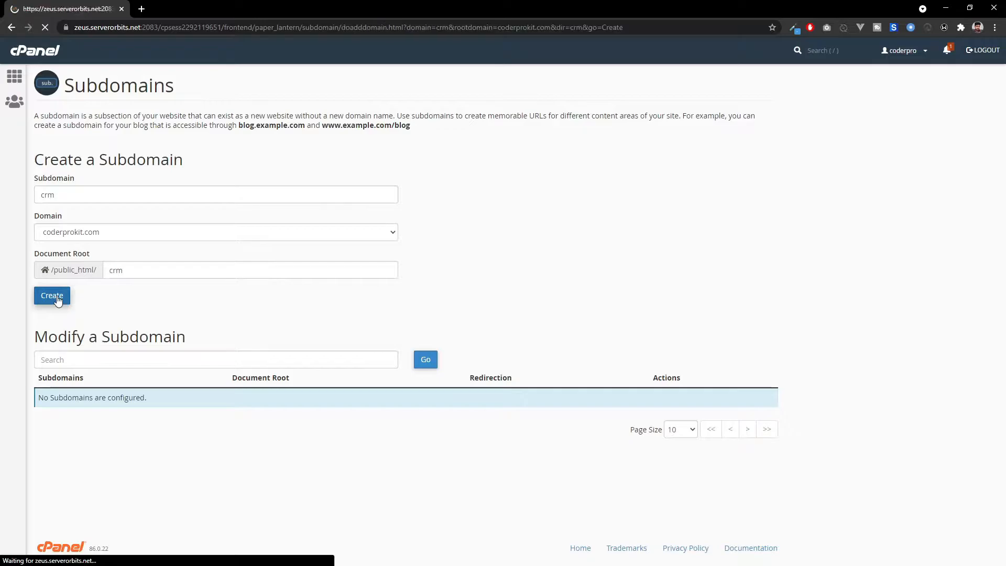
# Open the new subdomain's folder, public_html/crm, in File Manager.
pyautogui.click(15, 80)
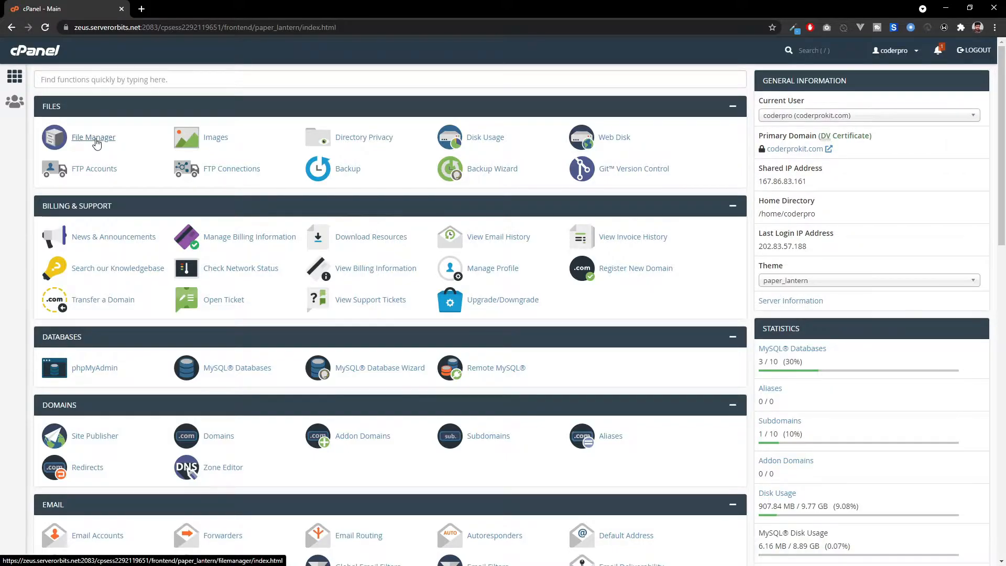
pyautogui.click(96, 140)
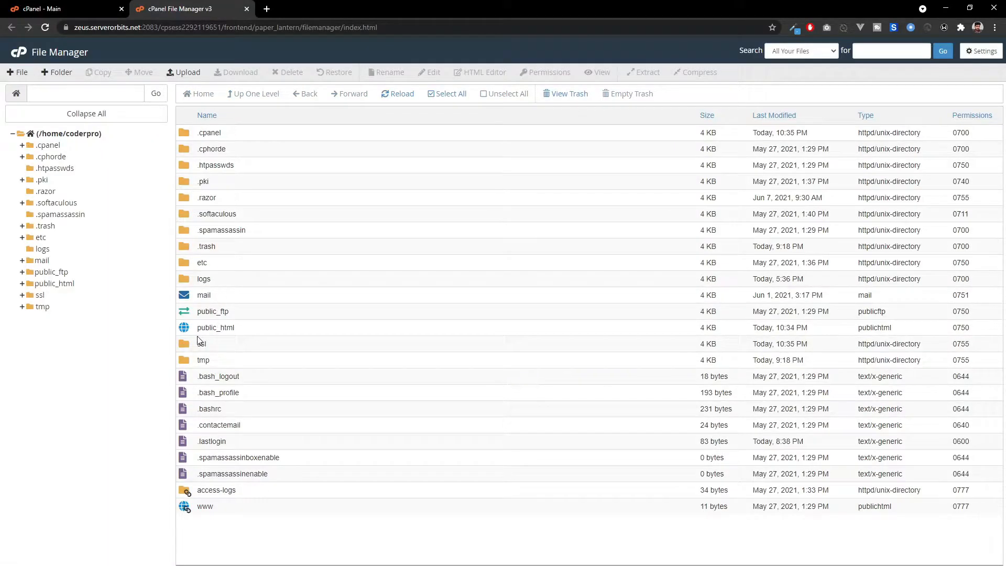
pyautogui.doubleClick(190, 329)
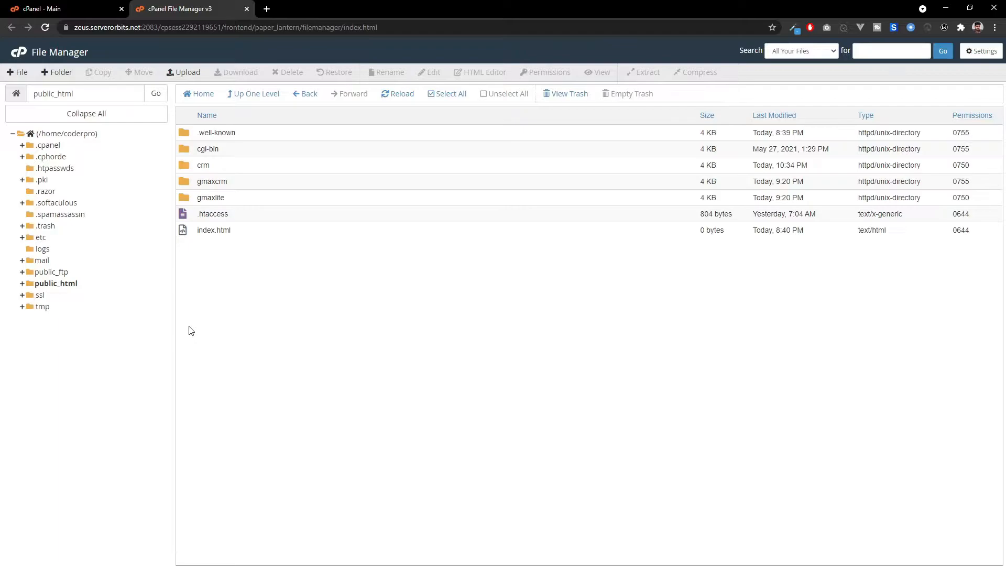
pyautogui.doubleClick(202, 165)
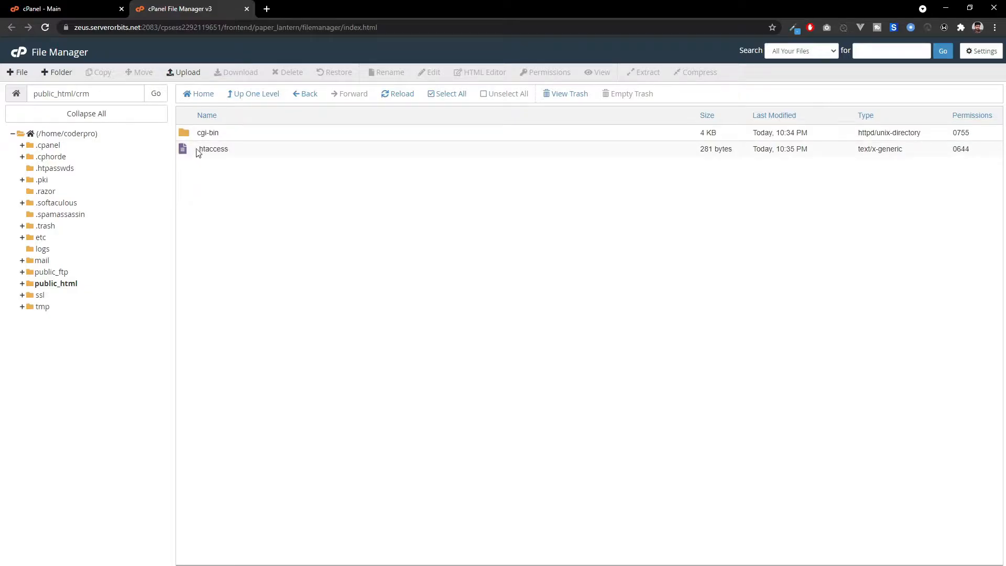
# Upload gmaxcrm.zip to the public_html/crm folder and reload the file list.
pyautogui.click(187, 73)
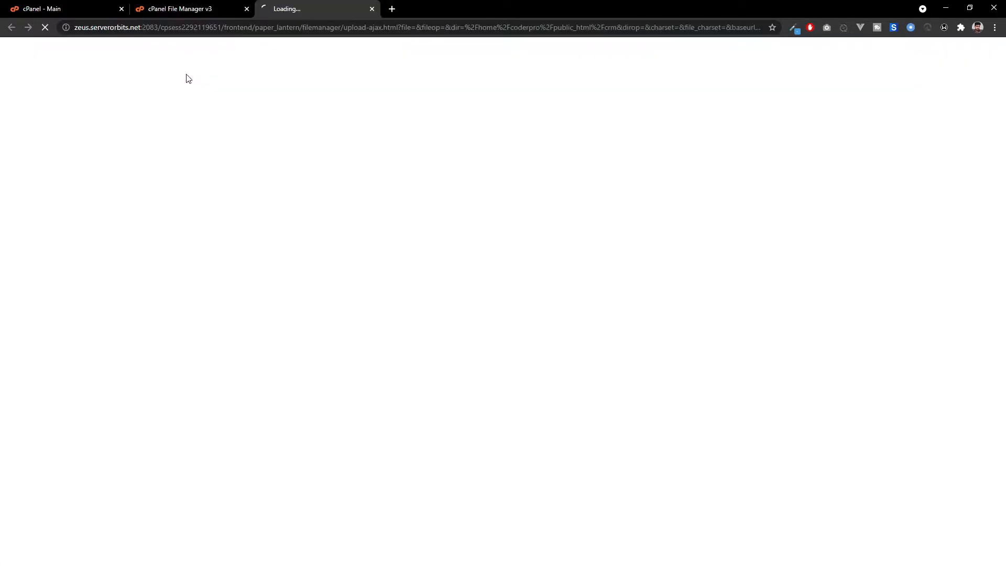
pyautogui.moveTo(301, 265); pyautogui.dragTo(351, 203)
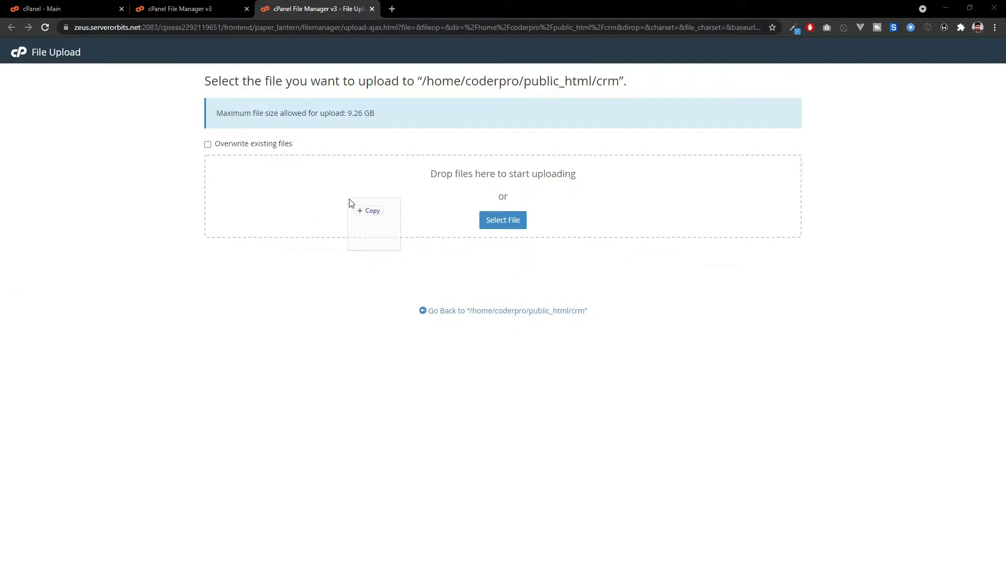
pyautogui.moveTo(351, 204); pyautogui.dragTo(352, 205)
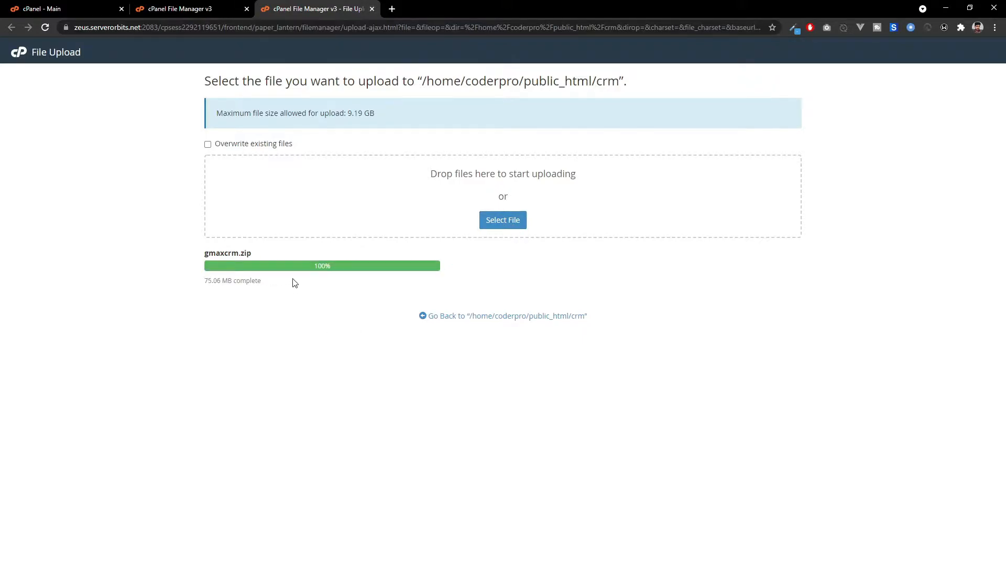
pyautogui.click(370, 11)
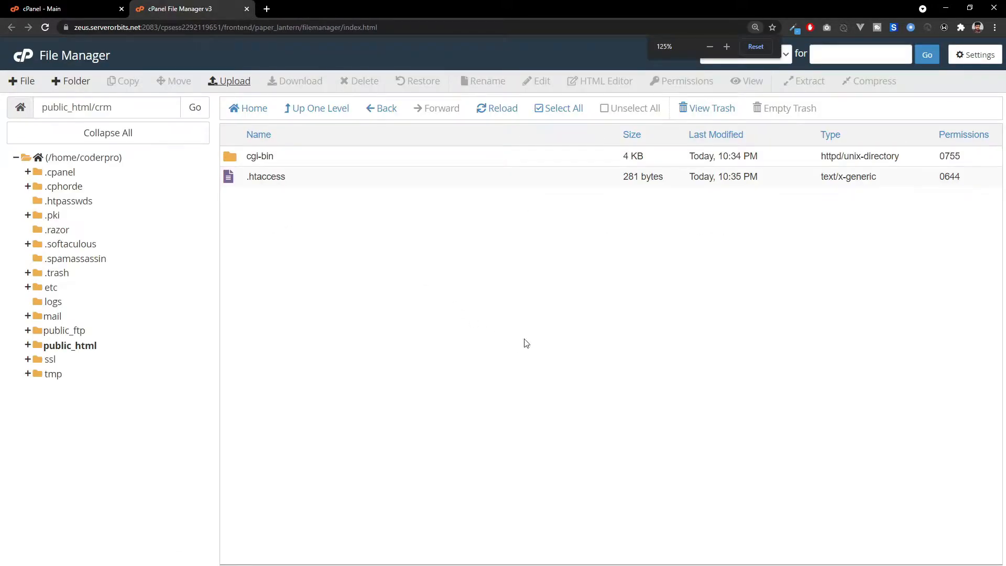
pyautogui.click(499, 110)
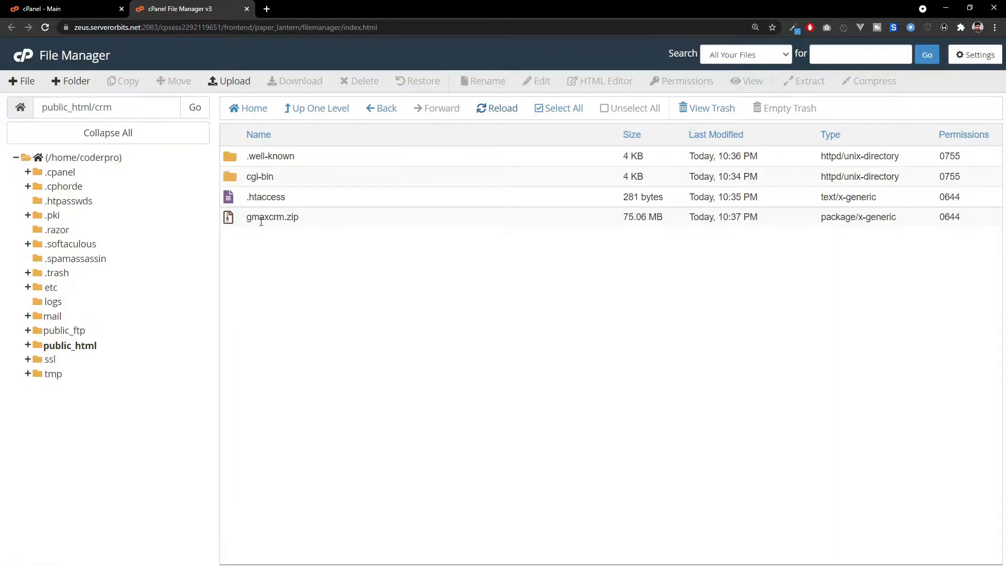
# Extract gmaxcrm.zip into /public_html/crm and reload the folder to check the extracted files.
pyautogui.click(241, 221)
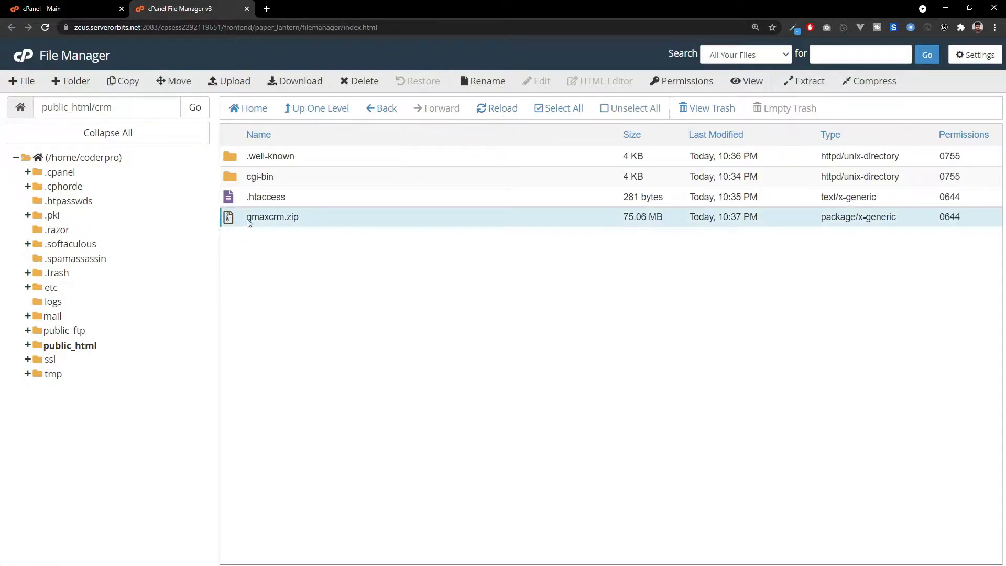
pyautogui.rightClick(245, 220)
pyautogui.click(292, 367)
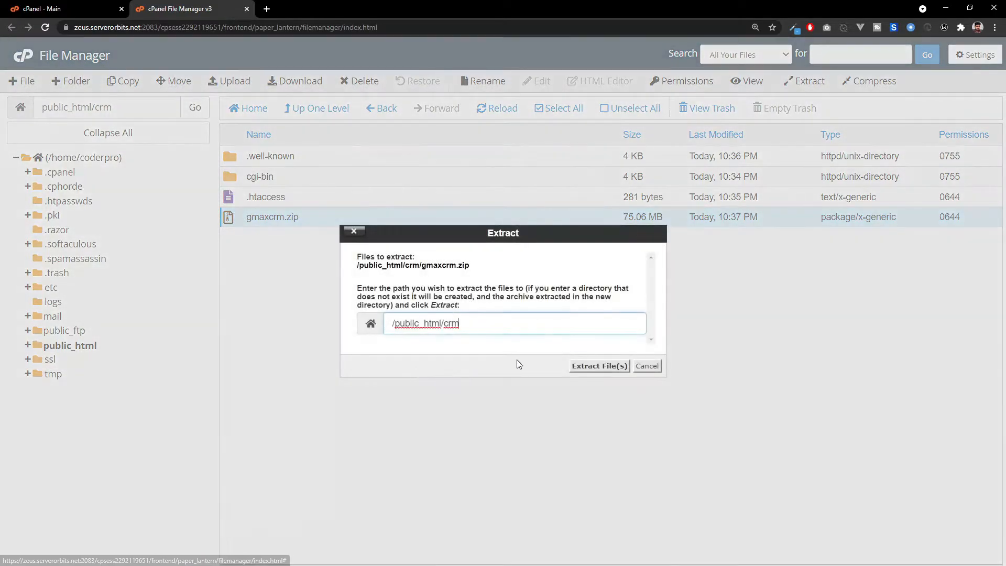
pyautogui.click(594, 363)
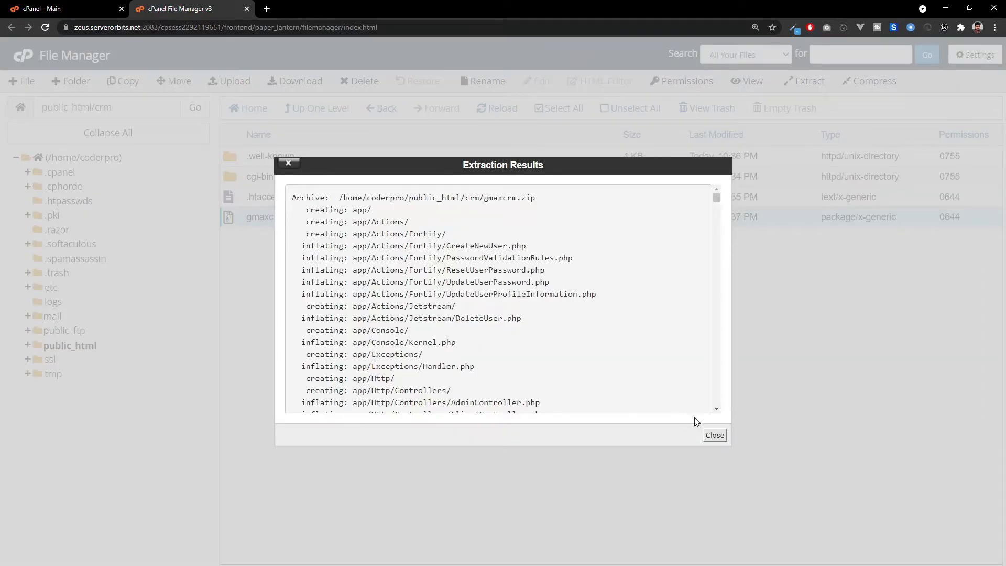
pyautogui.click(715, 435)
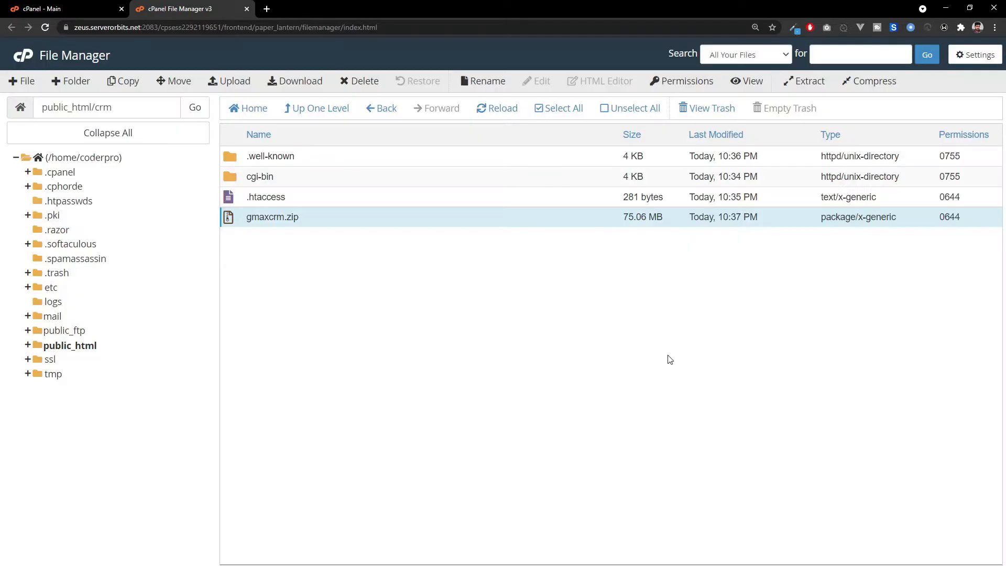
pyautogui.click(509, 110)
pyautogui.scroll(-3, 357, 388)
pyautogui.scroll(3, 330, 316)
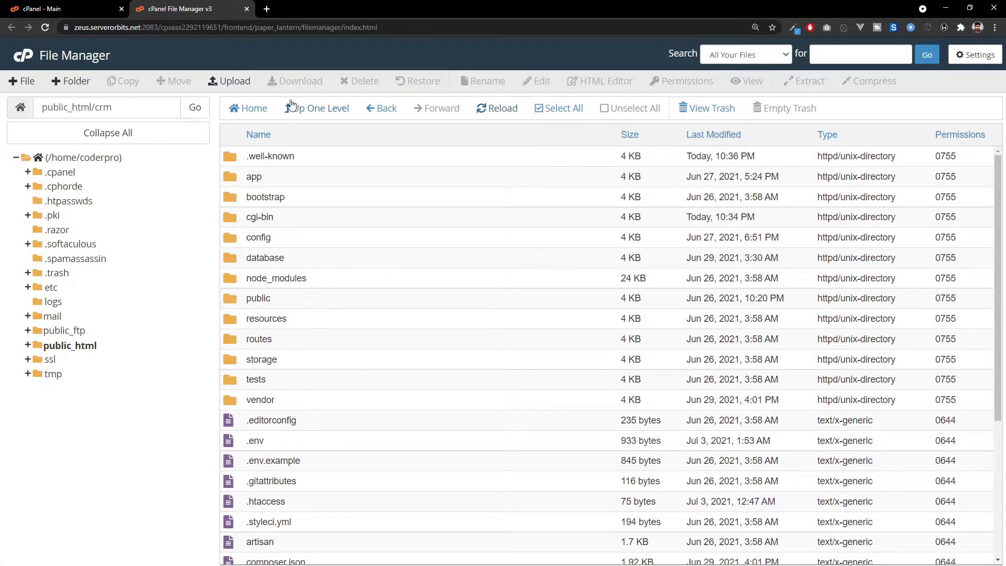
# Open the crm.coderprokit.com site from the subdomain list and read the page it returns.
pyautogui.click(52, 6)
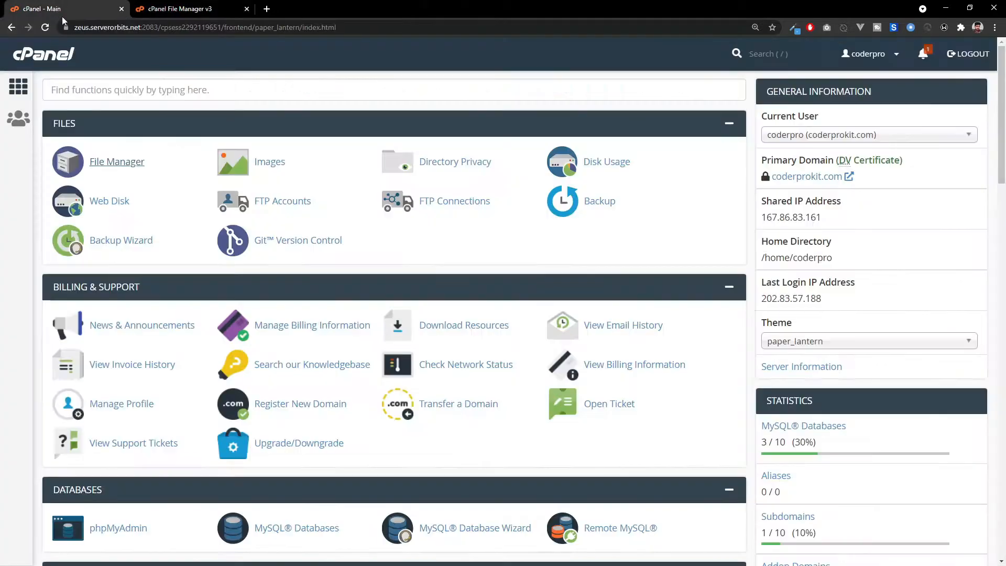
pyautogui.scroll(-3, 302, 356)
pyautogui.click(610, 455)
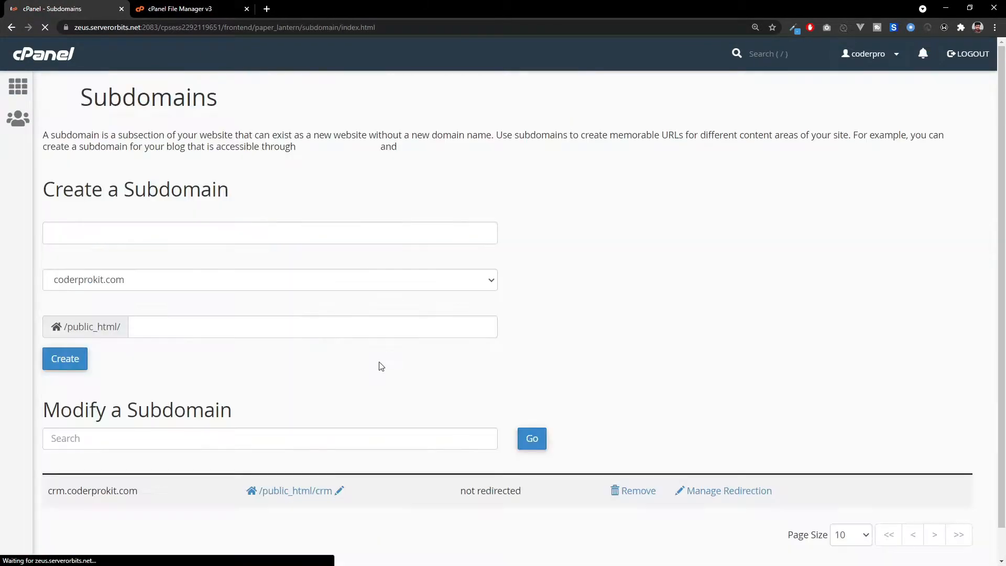
pyautogui.scroll(-1, 158, 367)
pyautogui.moveTo(48, 457)
pyautogui.mouseDown()
pyautogui.moveTo(146, 458)
pyautogui.moveTo(48, 461)
pyautogui.mouseUp()
pyautogui.click(148, 461)
pyautogui.rightClick(94, 459)
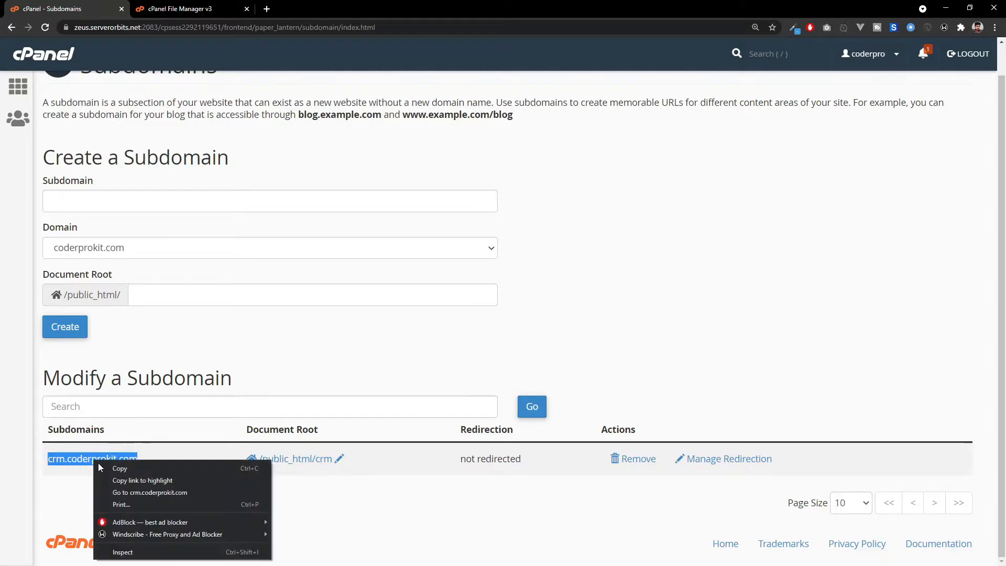
pyautogui.click(124, 491)
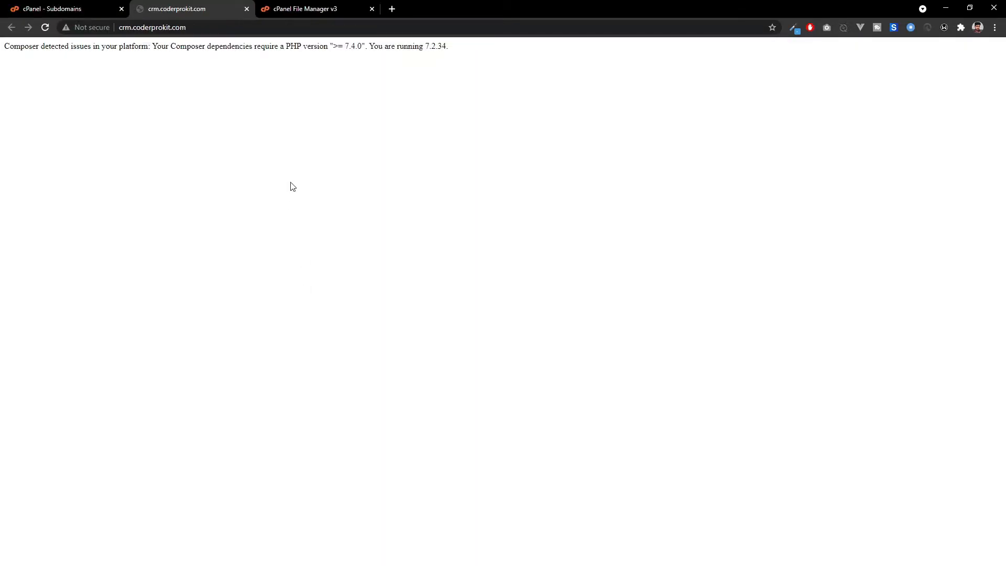
pyautogui.moveTo(21, 45); pyautogui.dragTo(54, 47)
# Set the PHP version of crm.coderprokit.com to PHP 7.4 (ea-php74) in MultiPHP Manager.
pyautogui.click(86, 7)
pyautogui.scroll(-8, 326, 348)
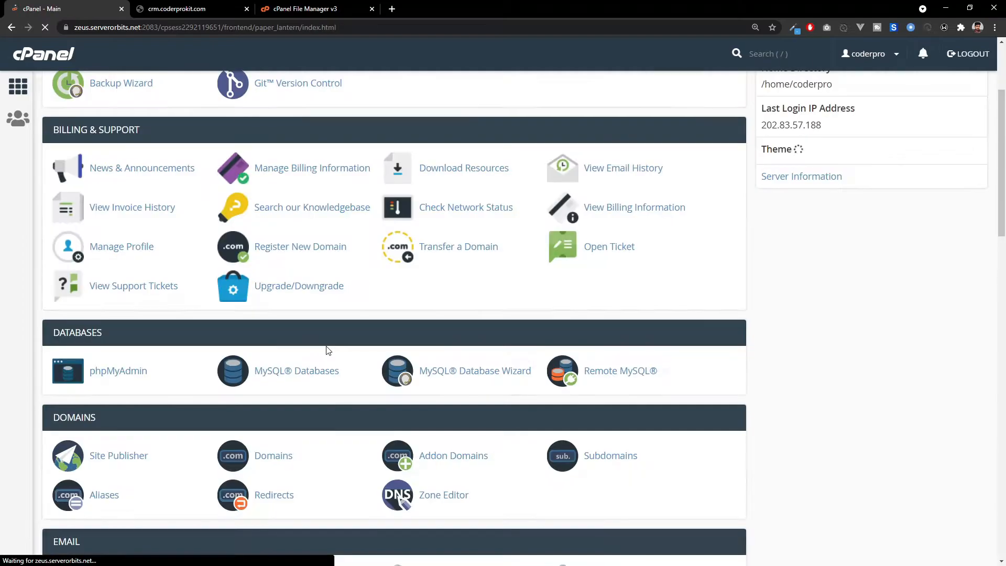
pyautogui.scroll(-10, 327, 350)
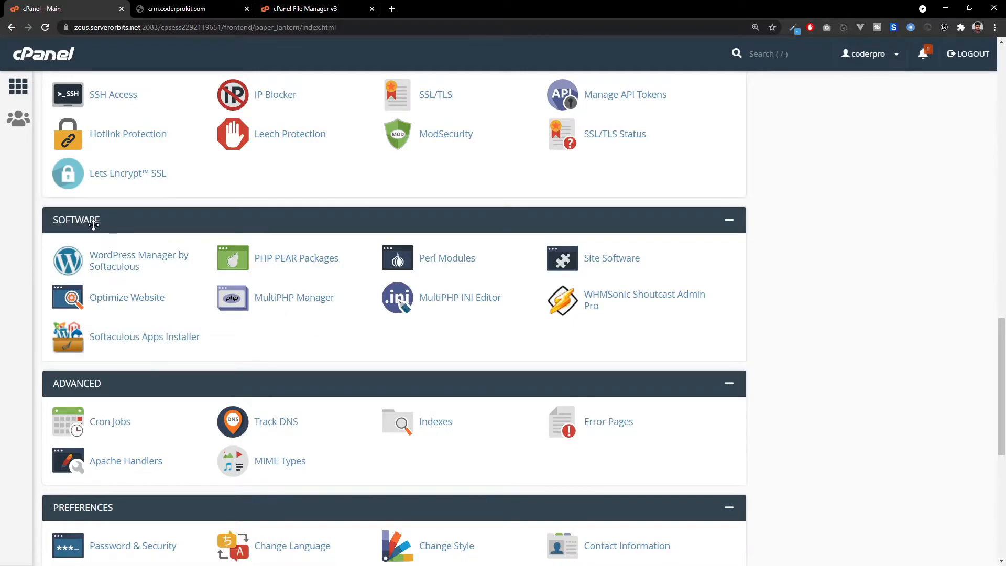
pyautogui.click(292, 305)
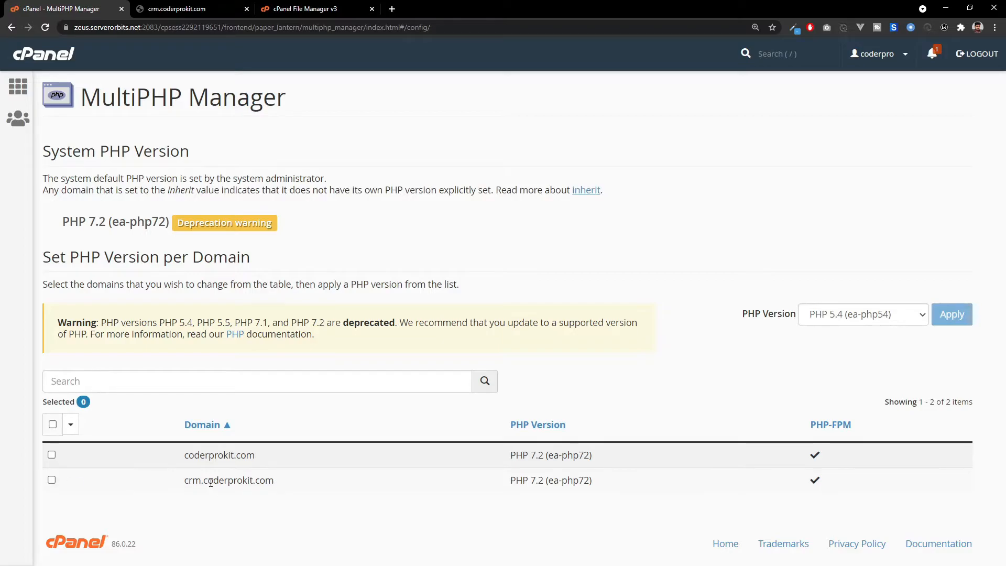
pyautogui.click(51, 481)
pyautogui.click(833, 321)
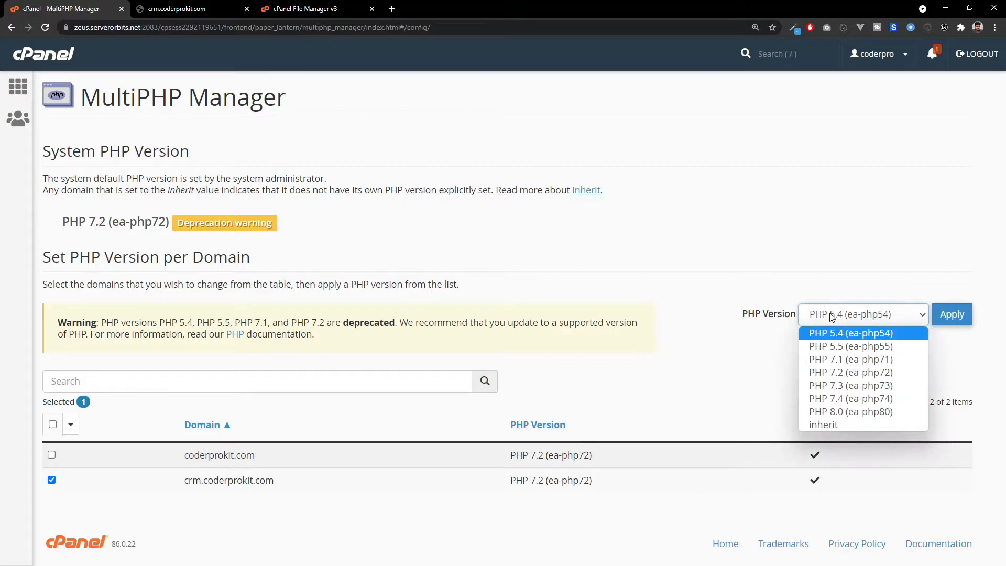
pyautogui.click(843, 400)
pyautogui.click(859, 323)
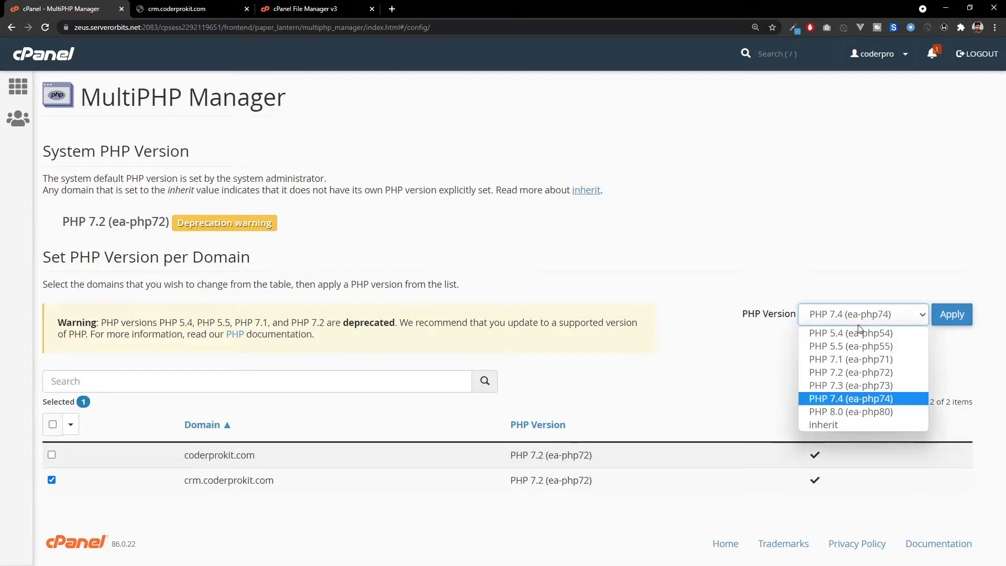
pyautogui.click(838, 399)
pyautogui.click(938, 326)
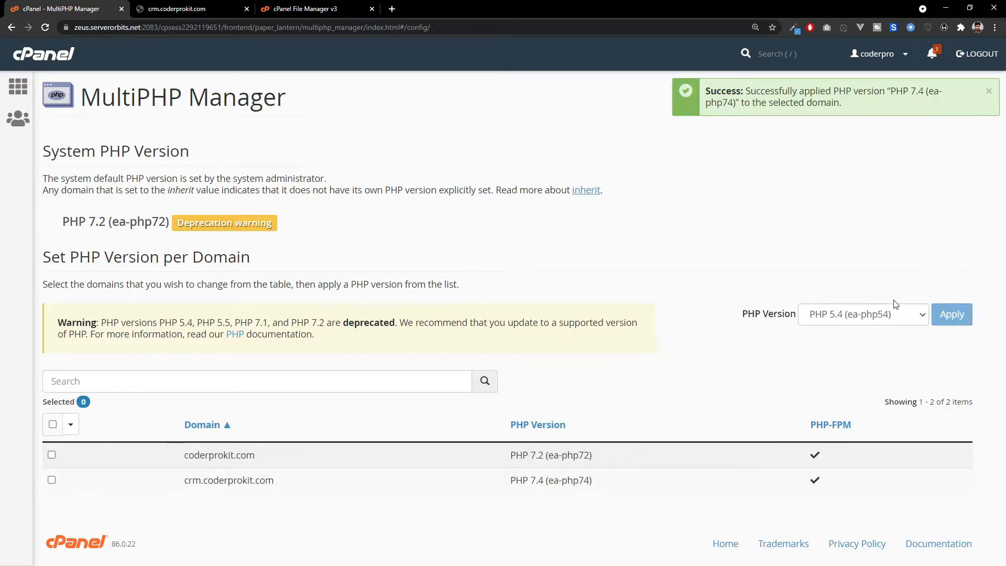
# Reload the crm.coderprokit.com site and advance the GmaxCRM installer past the server and folder permission checks to the database details.
pyautogui.click(178, 9)
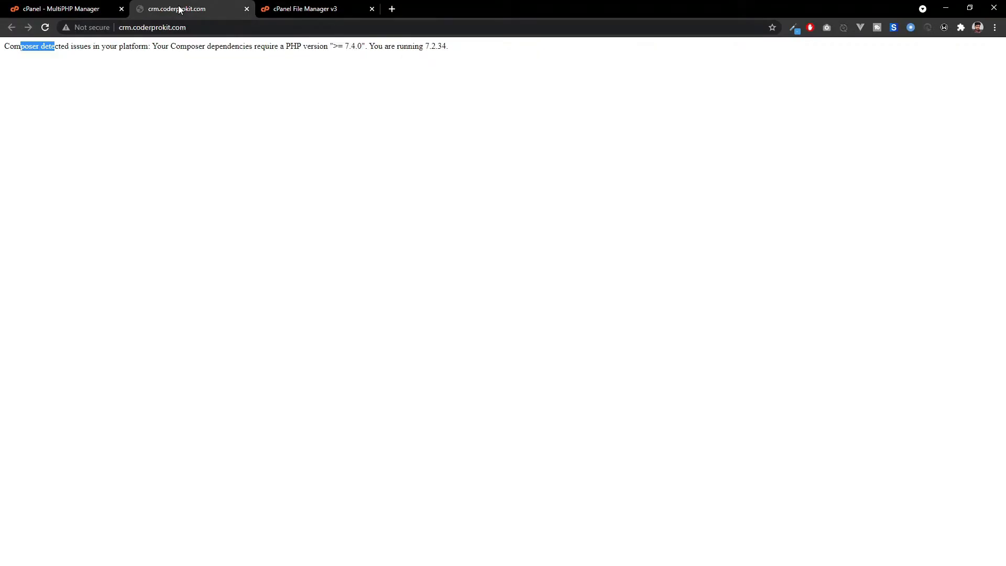
pyautogui.click(44, 30)
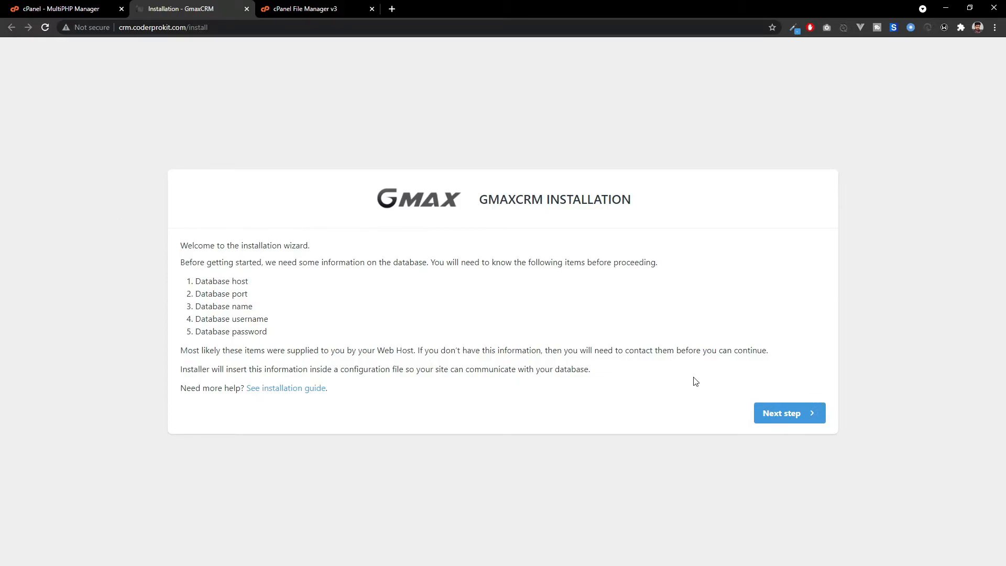
pyautogui.click(796, 417)
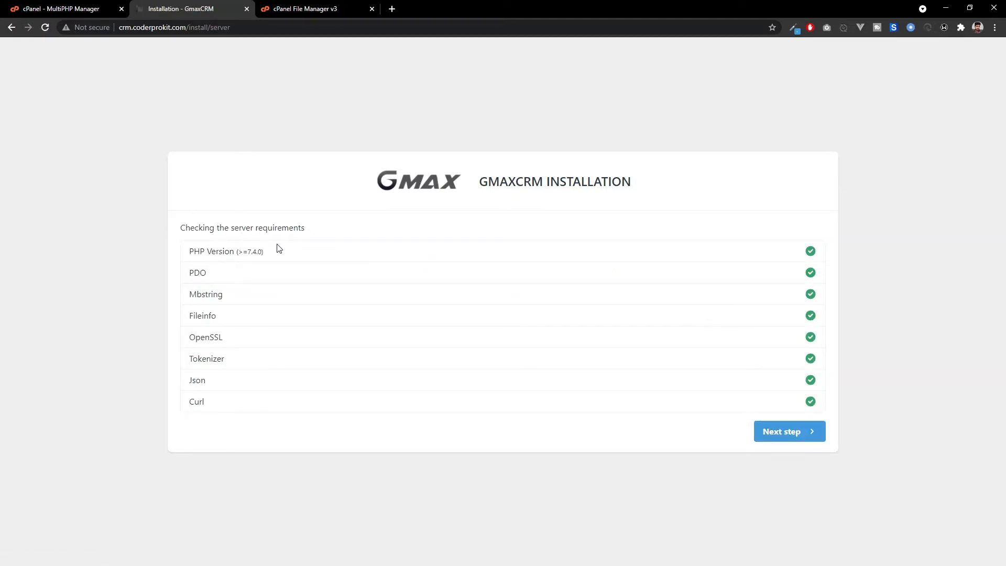
pyautogui.click(779, 435)
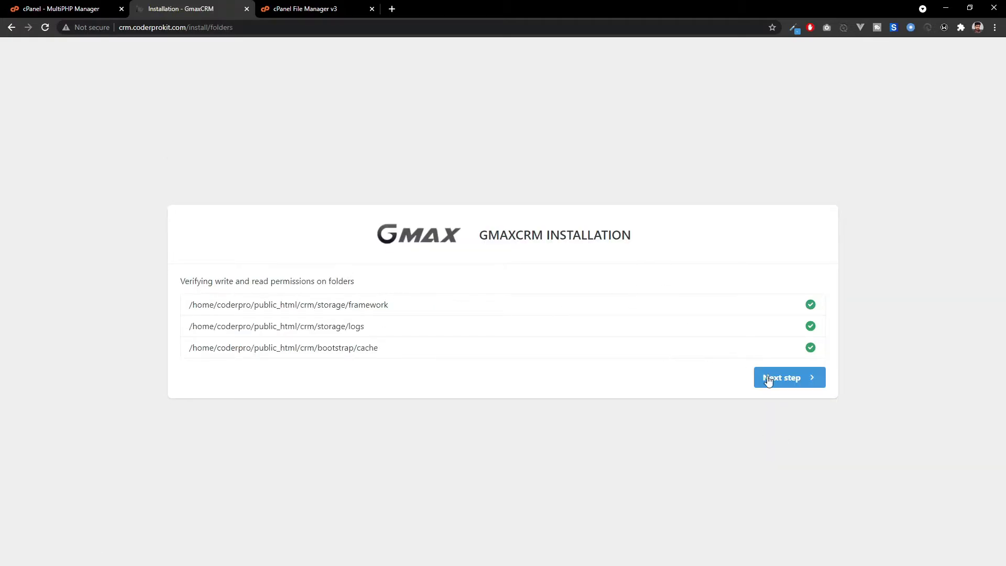
pyautogui.click(788, 383)
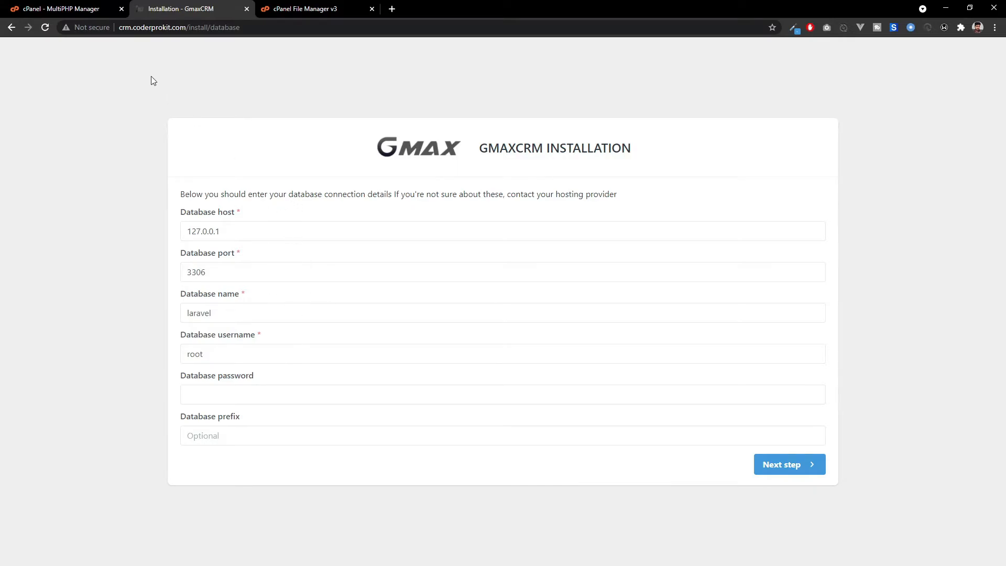
# Create a MySQL database named crm after the account prefix, using the MySQL Database Wizard.
pyautogui.click(81, 10)
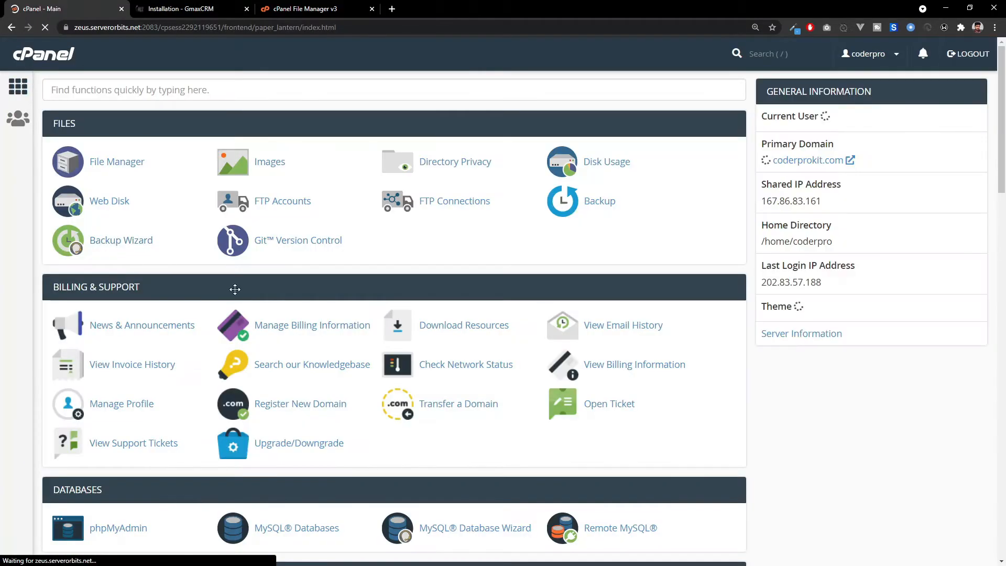
pyautogui.scroll(-2, 387, 369)
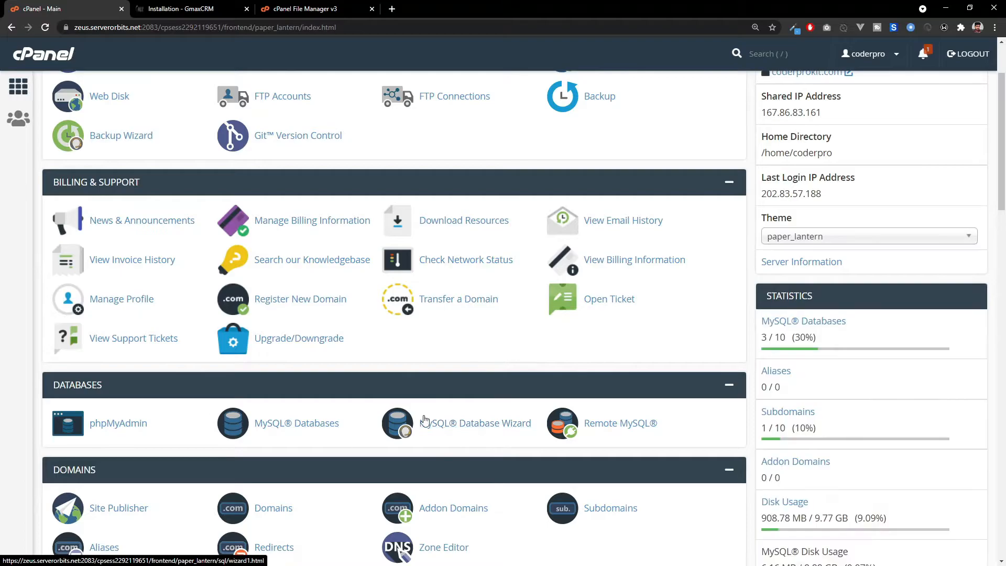
pyautogui.click(468, 428)
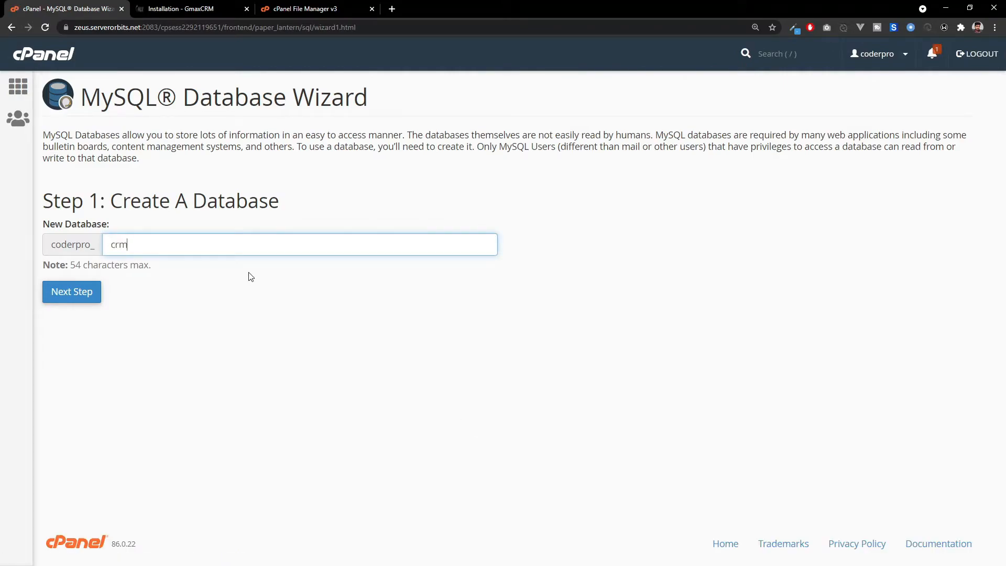
pyautogui.click(58, 283)
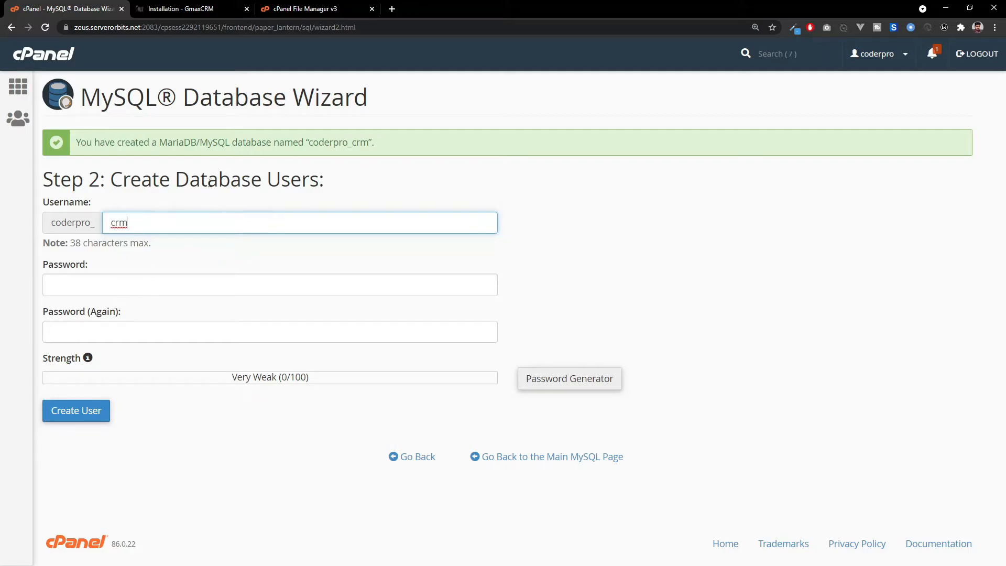
# Create the database user crm after the account prefix with a generated password, and grant it all privileges on the crm database.
pyautogui.click(548, 379)
pyautogui.click(485, 283)
pyautogui.click(440, 335)
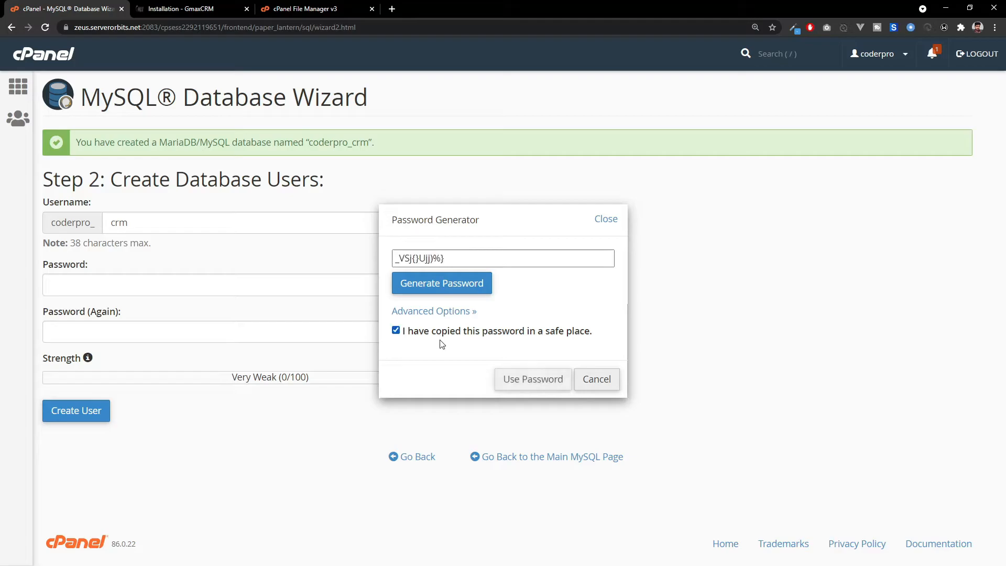
pyautogui.click(520, 378)
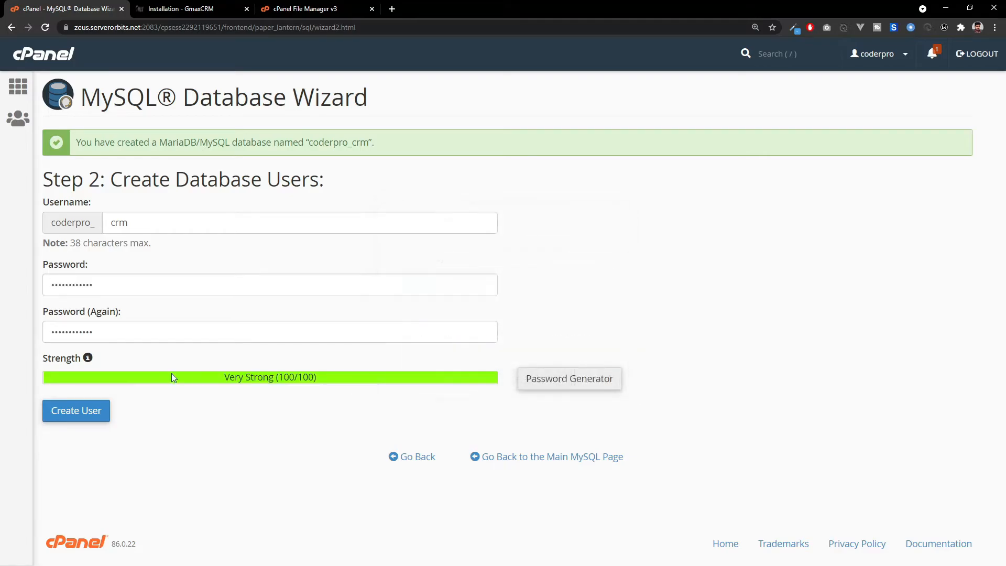
pyautogui.click(89, 413)
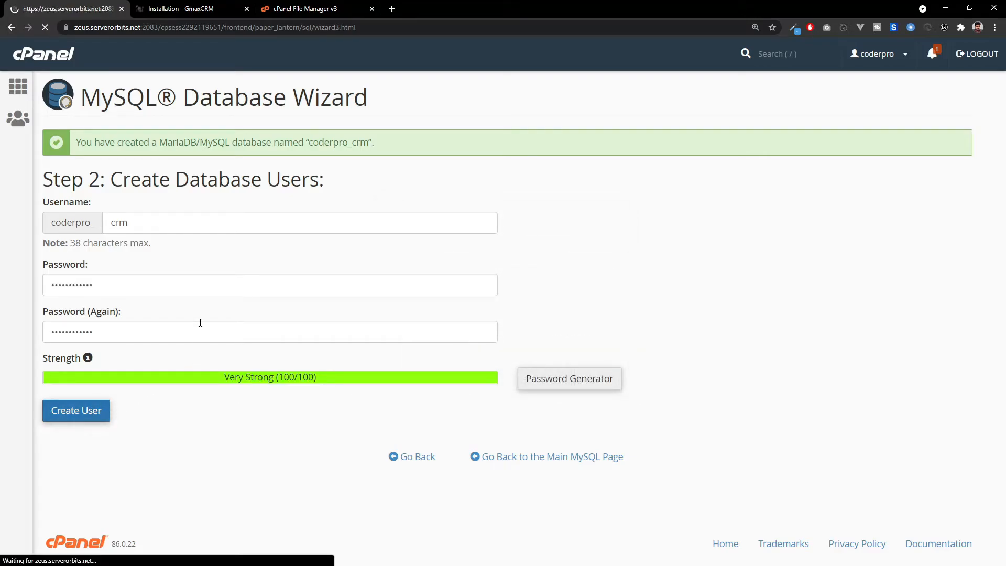
pyautogui.scroll(-3, 128, 386)
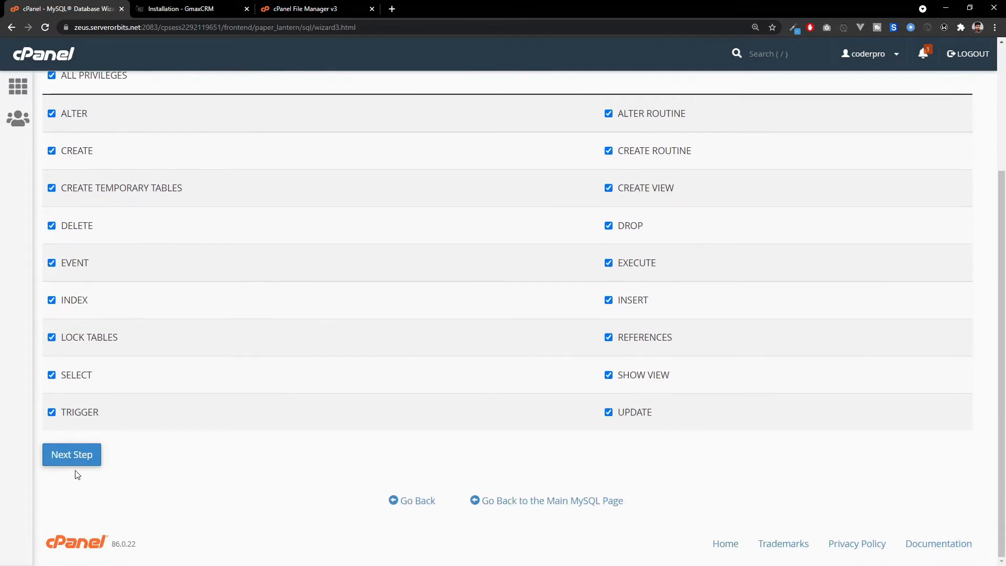
pyautogui.click(94, 455)
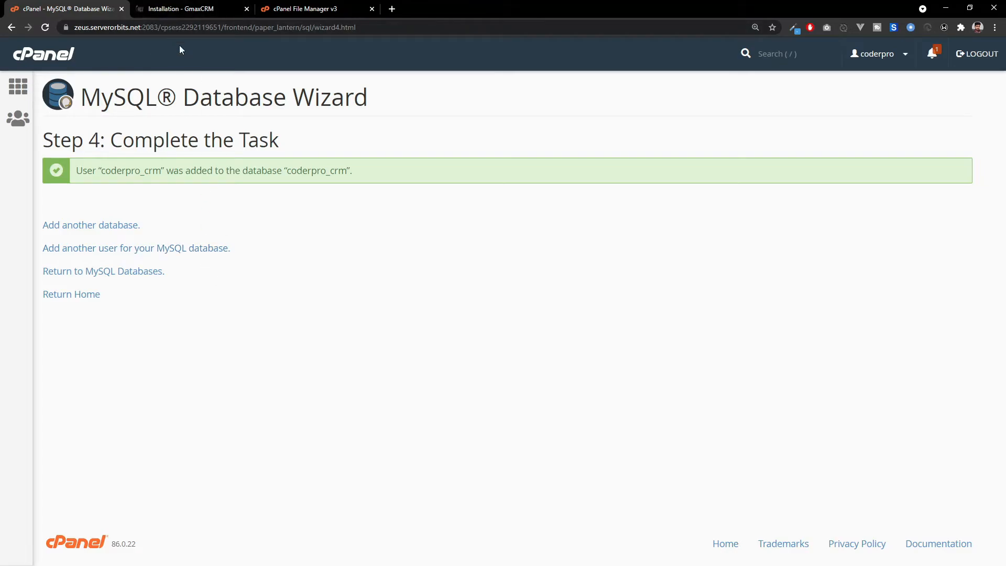
# Paste the generated database user's password as the database password in the GmaxCRM installer.
pyautogui.click(177, 6)
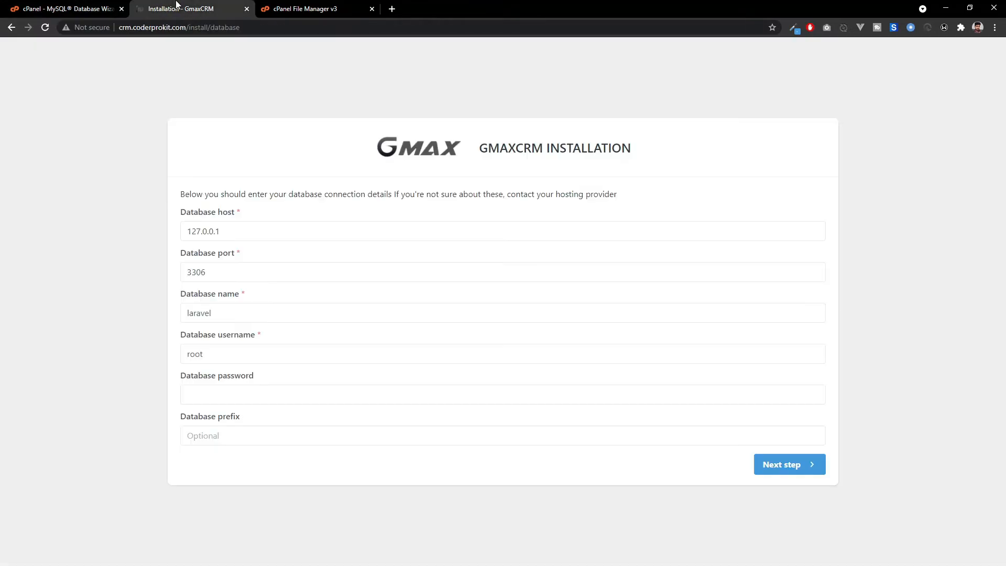
pyautogui.click(243, 393)
pyautogui.hotkey('ctrl', 'v')
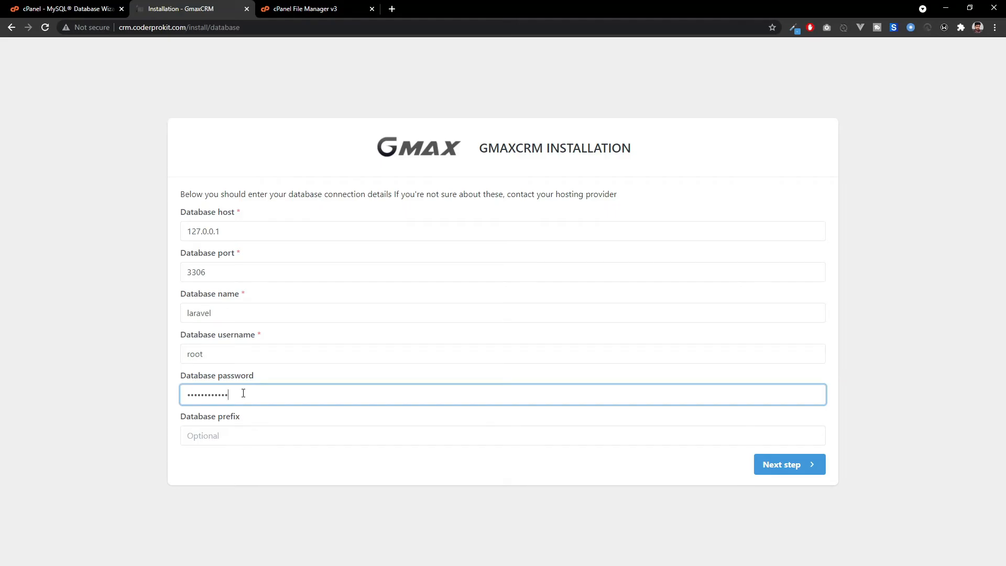
# Copy coderpro_crm from the database wizard's completion page and enter it as both database name and database username in the GmaxCRM installer.
pyautogui.click(66, 11)
pyautogui.doubleClick(324, 171)
pyautogui.hotkey('ctrl', 'c')
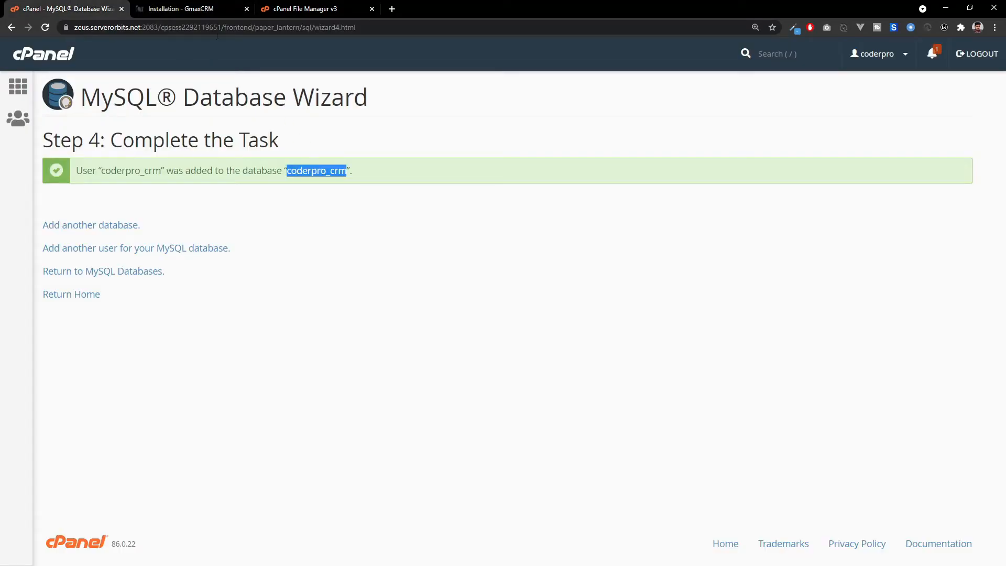
pyautogui.click(199, 9)
pyautogui.hotkey('shift', 'Tab')
pyautogui.hotkey('ctrl', 'v')
pyautogui.hotkey('shift', 'Tab')
pyautogui.hotkey('ctrl', 'v')
pyautogui.click(105, 9)
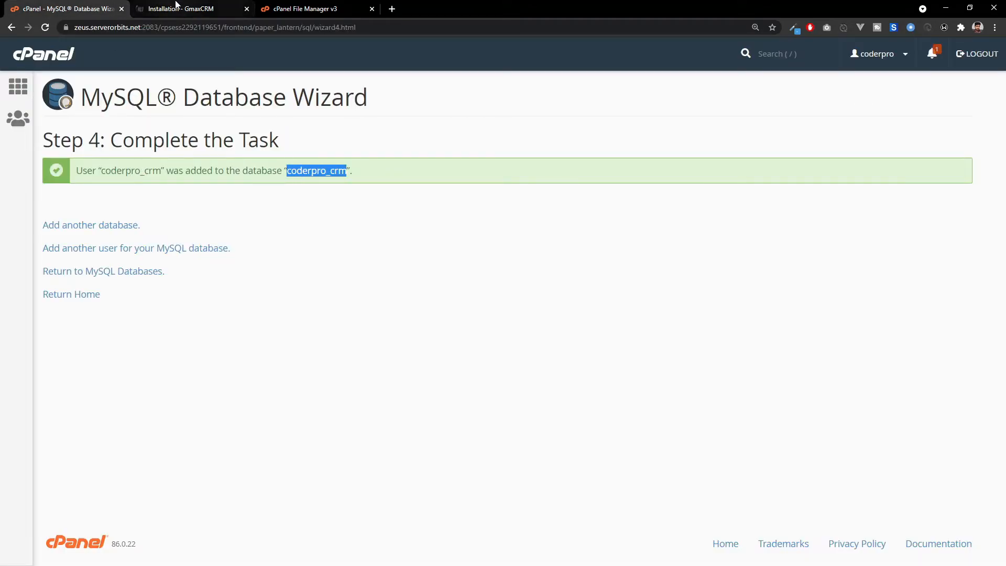
pyautogui.click(199, 9)
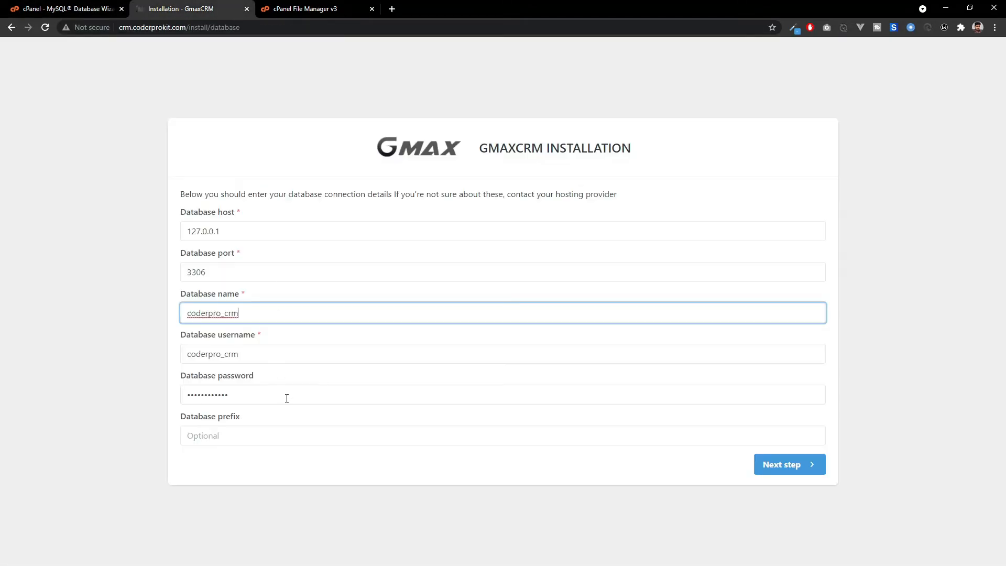
# Submit the database details and run the GmaxCRM installer through the database migrations and encryption key generation to its finish page.
pyautogui.click(781, 468)
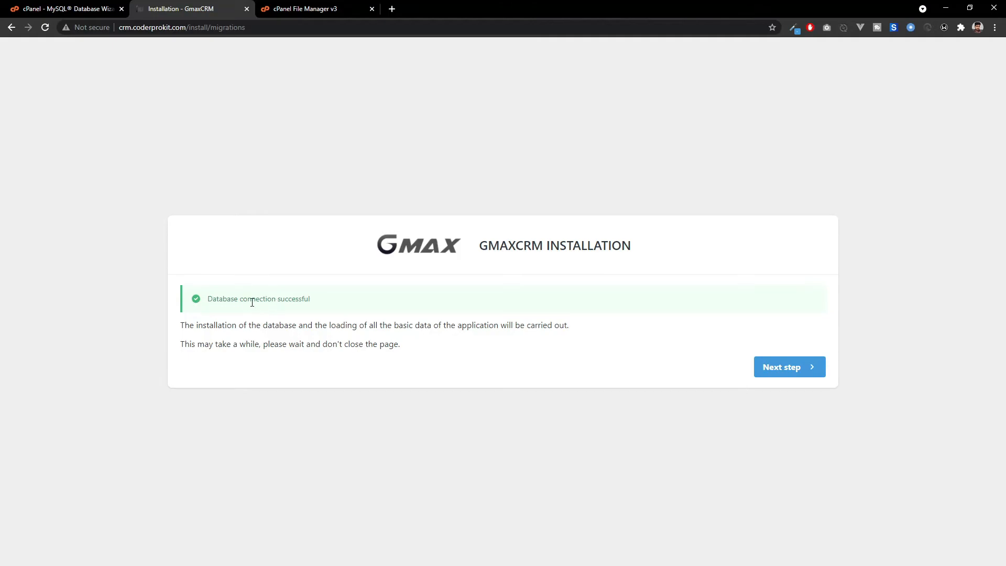
pyautogui.click(780, 378)
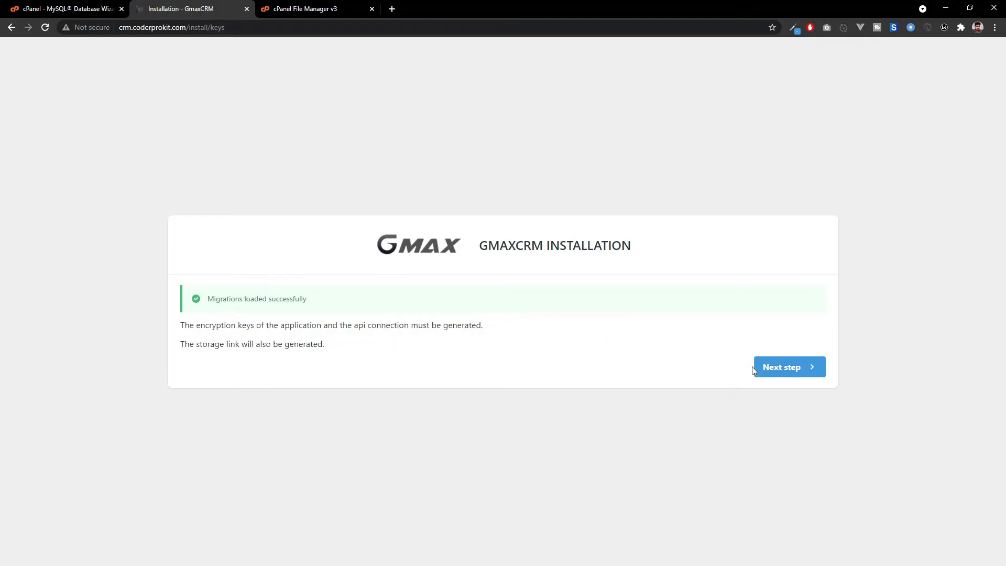
pyautogui.click(773, 373)
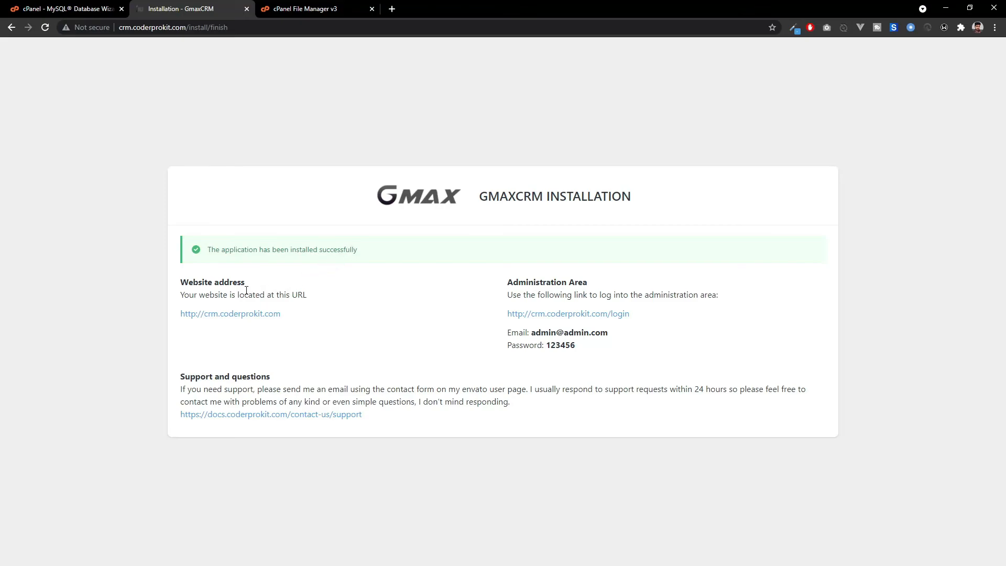
# Open the GmaxCRM administration login page in a new tab and review the default credentials on the installer's finish page.
pyautogui.rightClick(556, 314)
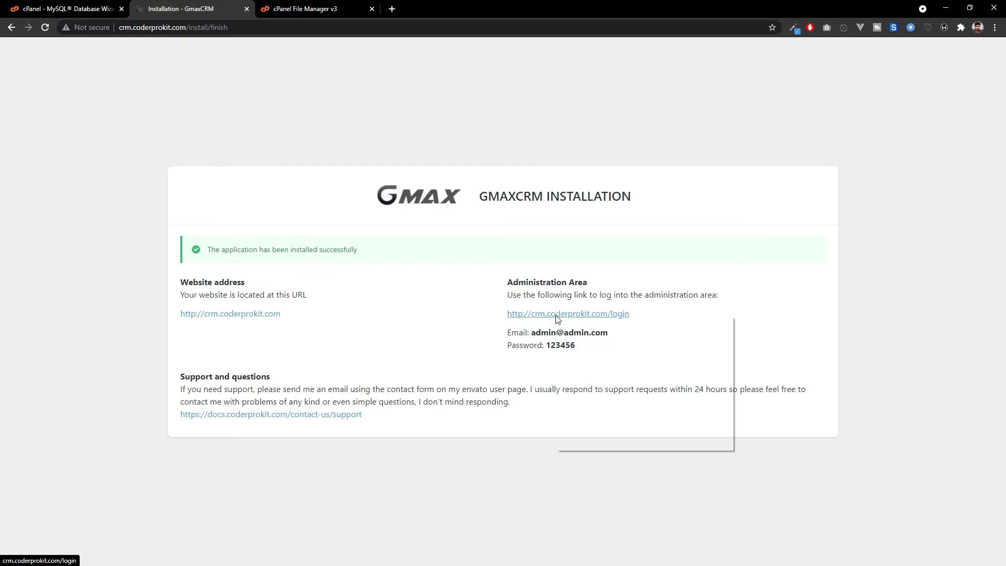
pyautogui.click(572, 325)
pyautogui.click(327, 12)
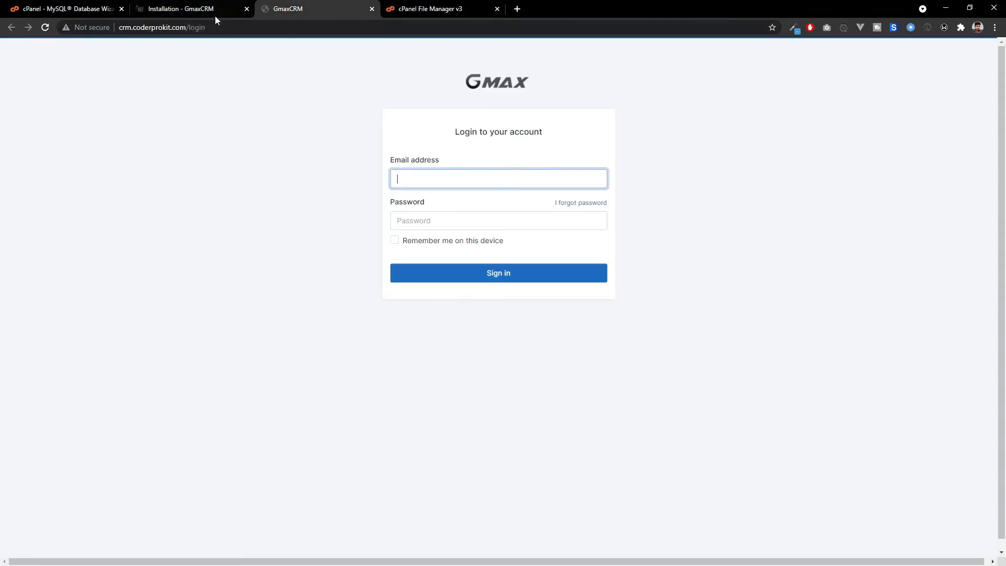
pyautogui.click(214, 15)
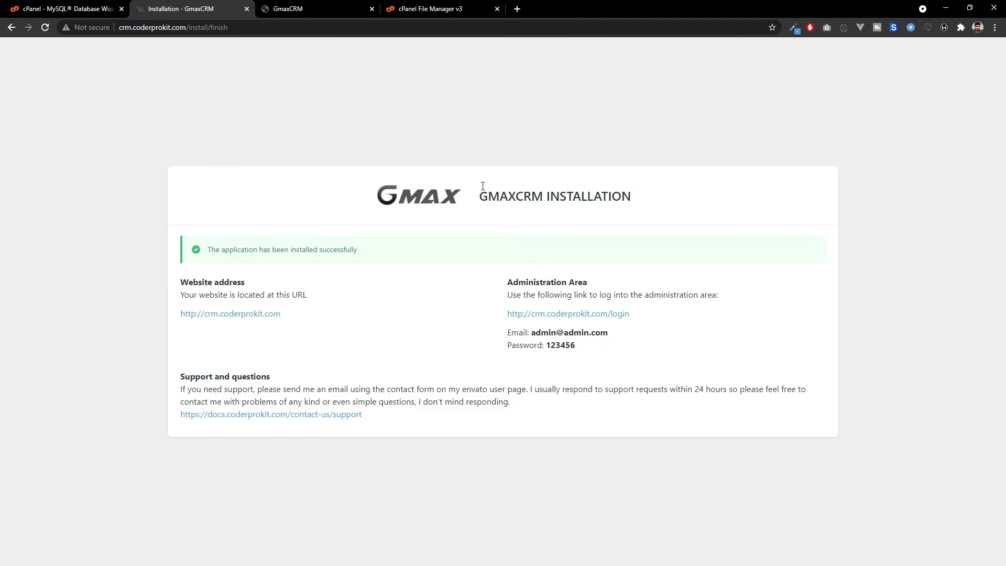
pyautogui.click(322, 15)
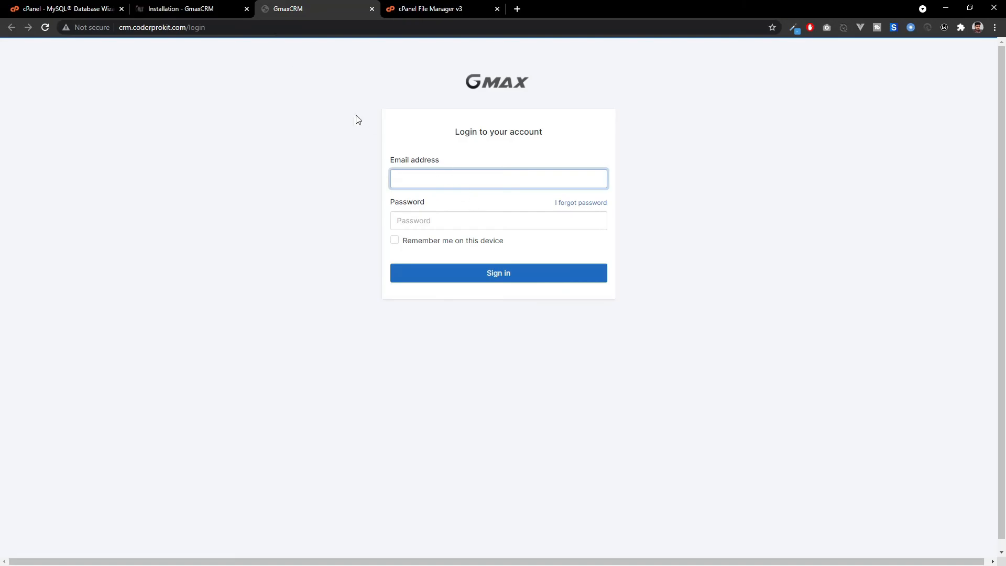
# Copy the administrator's e-mail from the installer's finish page into the e-mail field of the GmaxCRM login form.
pyautogui.click(209, 9)
pyautogui.moveTo(532, 333); pyautogui.dragTo(642, 343)
pyautogui.hotkey('ctrl', 'c')
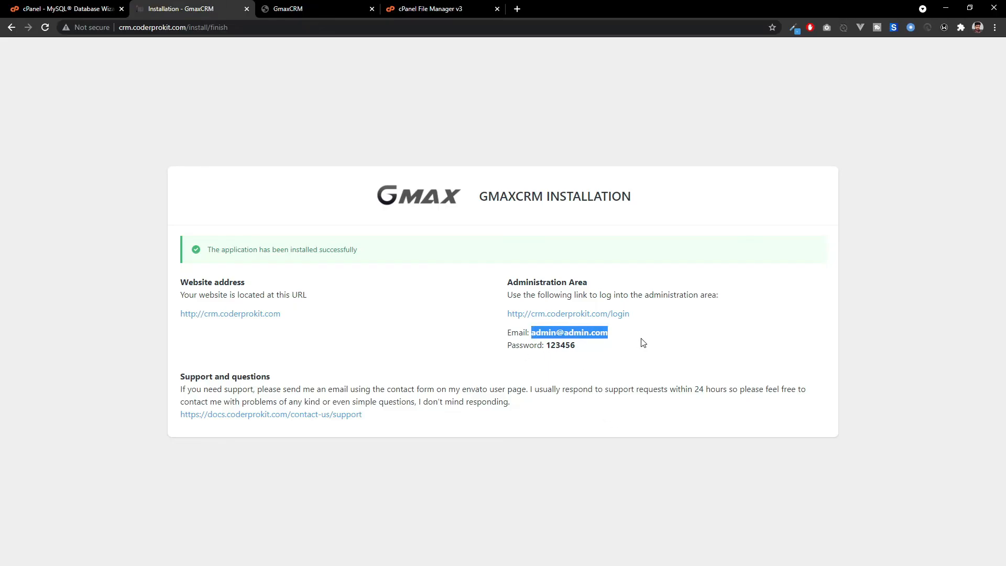
pyautogui.click(323, 28)
pyautogui.click(308, 9)
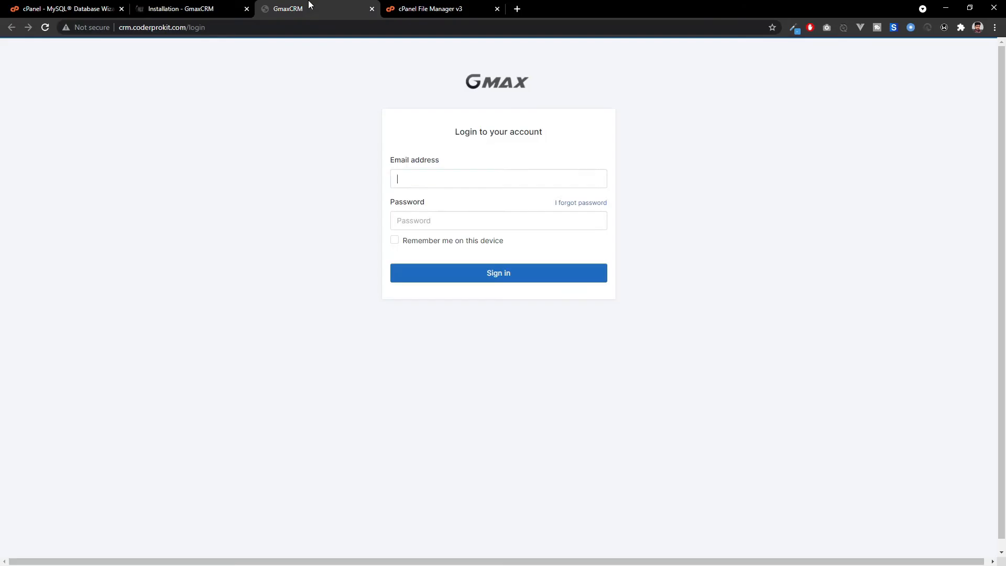
pyautogui.hotkey('ctrl', 'v')
# Copy the default administrator password from the finish page into the login form's password field and sign in to GmaxCRM.
pyautogui.click(189, 5)
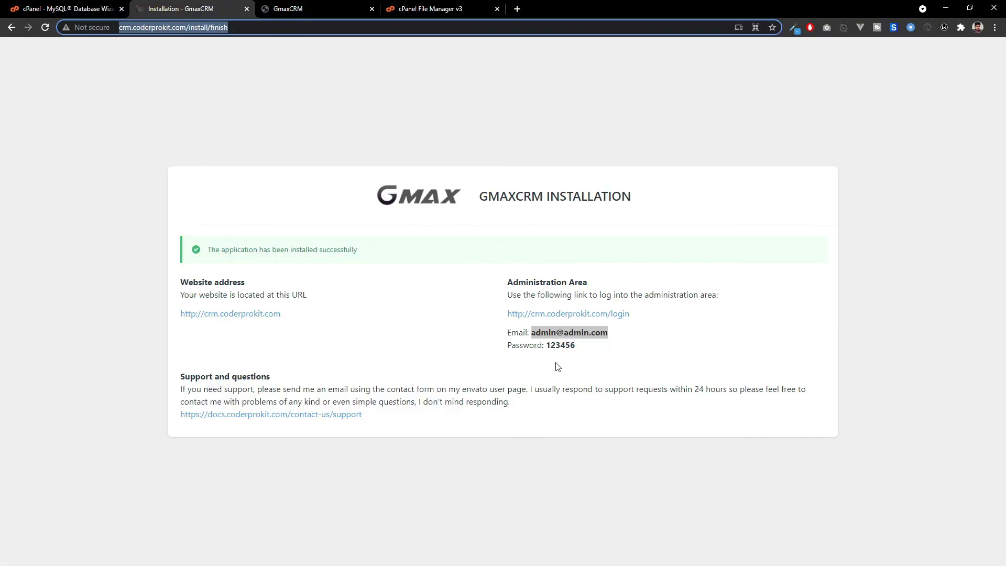
pyautogui.moveTo(545, 346); pyautogui.dragTo(577, 347)
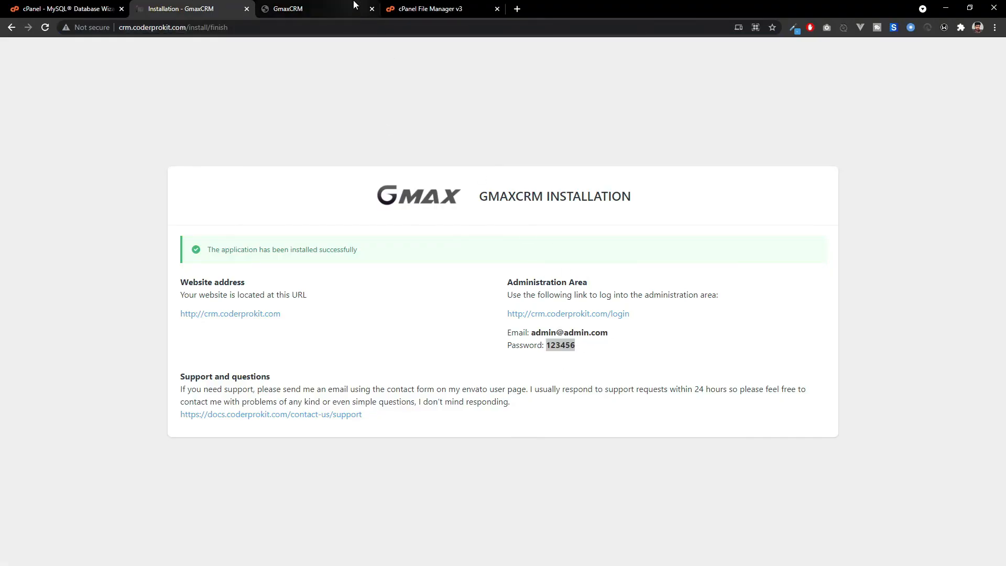
pyautogui.click(354, 6)
pyautogui.click(476, 222)
pyautogui.hotkey('ctrl', 'v')
pyautogui.click(495, 277)
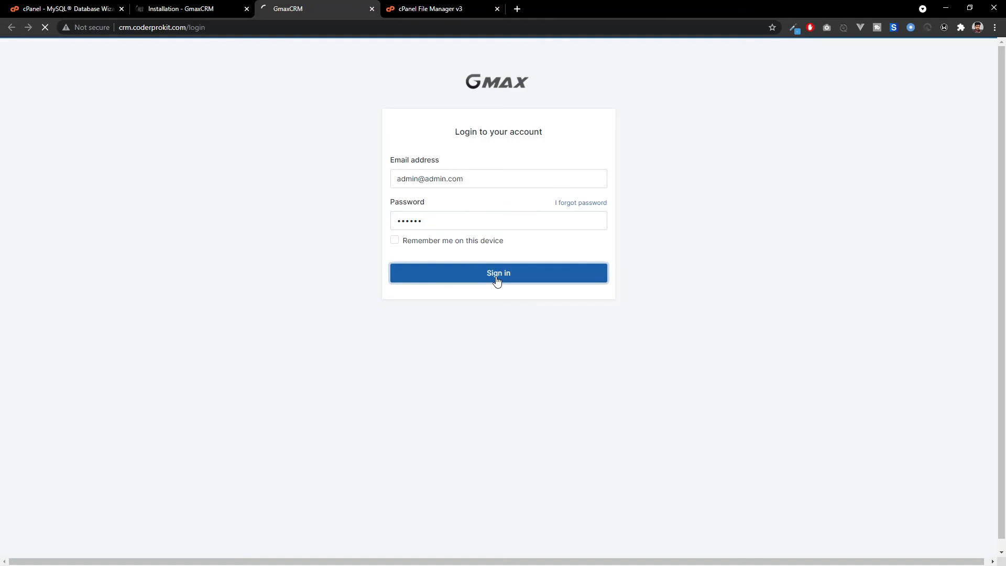